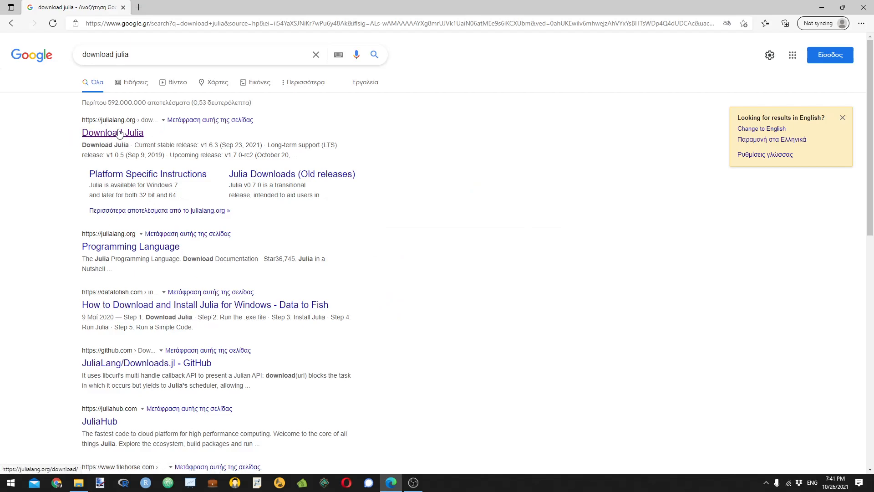
From the official Julia downloads page, start downloading the 64-bit Windows installer of v1.6.3, and cancel the transfer
click(120, 138)
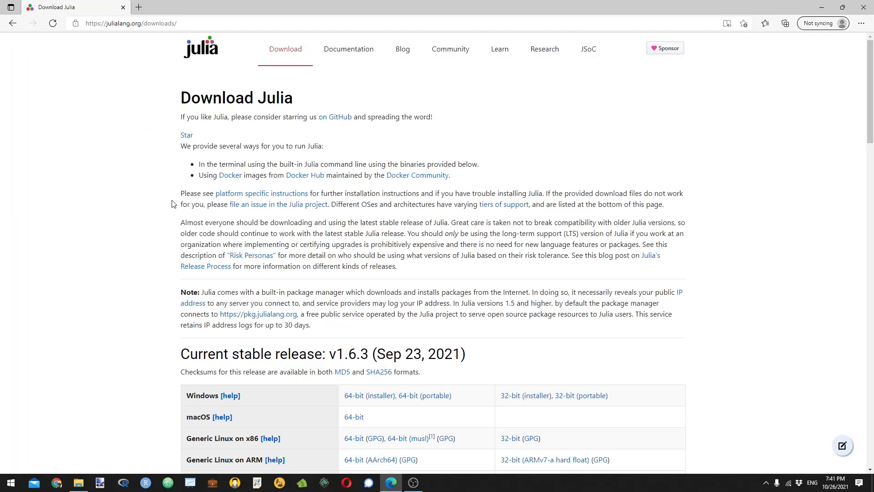
scroll(140, 220, down, 3)
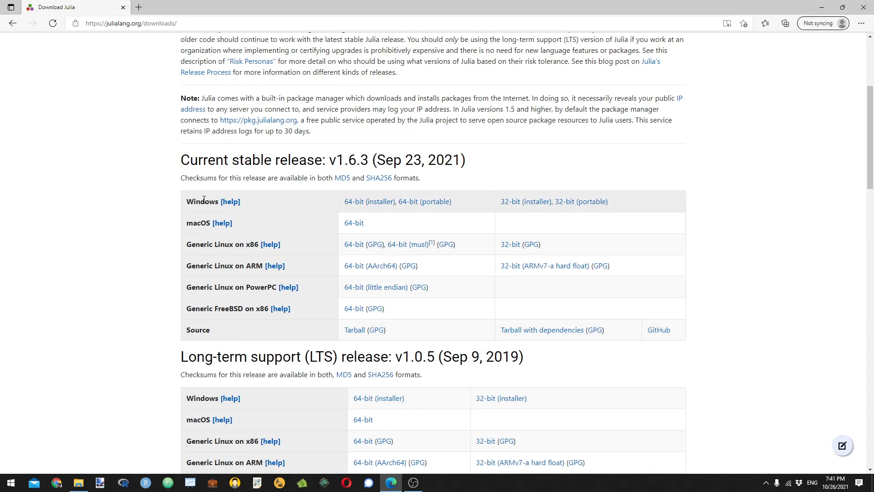
click(365, 207)
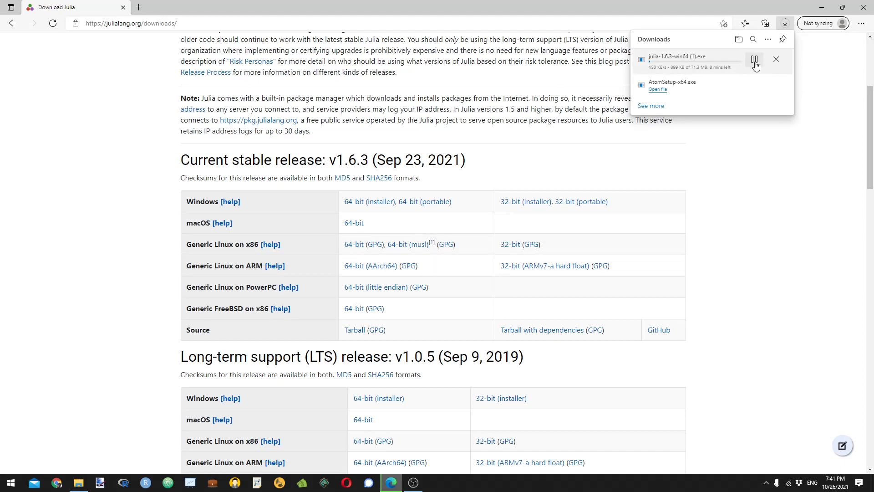
click(776, 59)
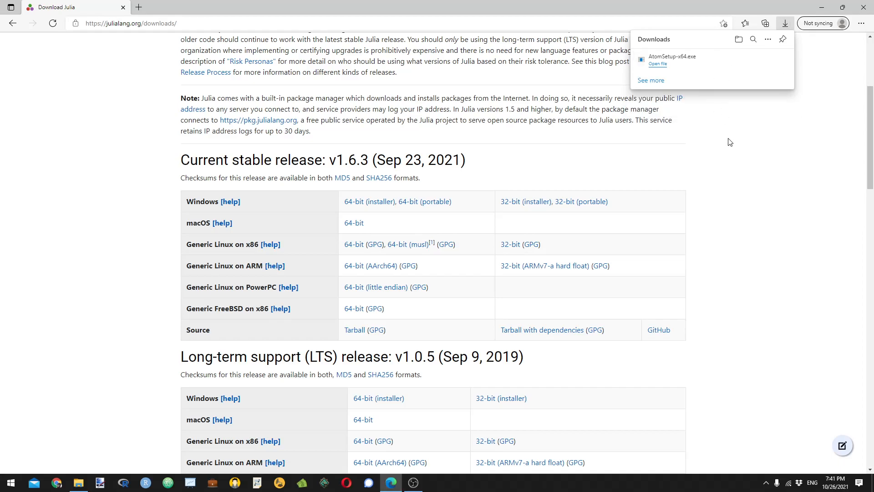
click(79, 482)
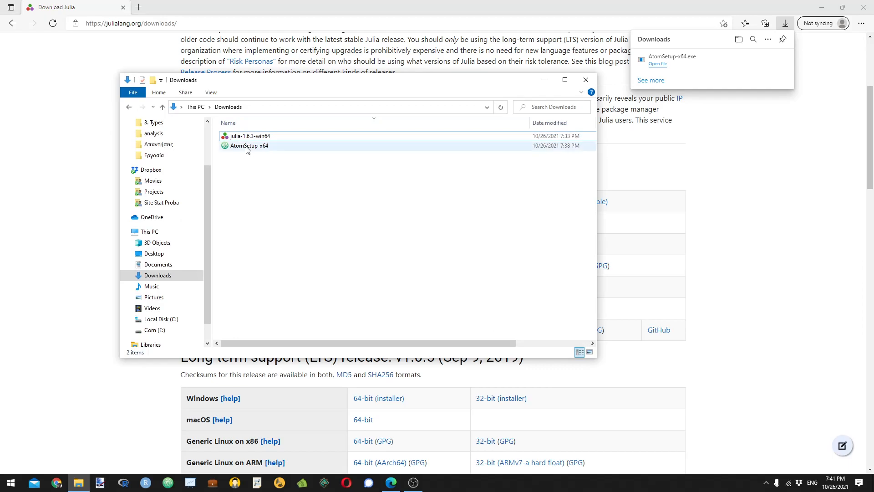
click(91, 122)
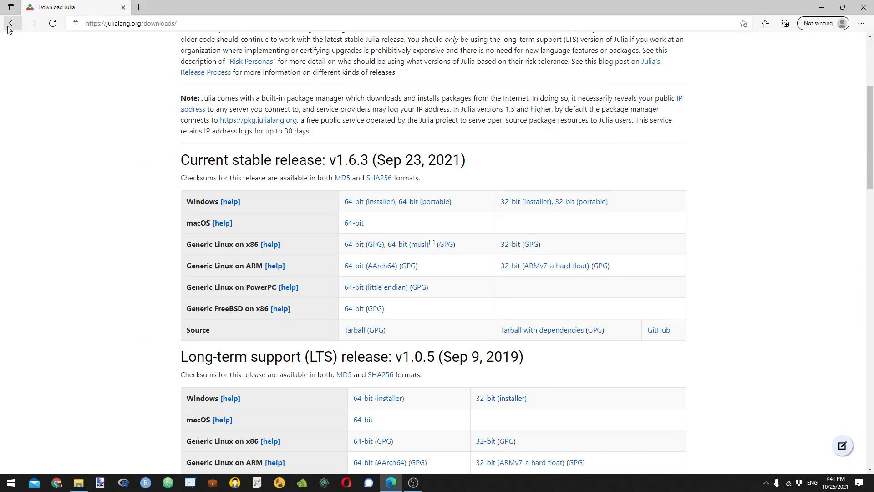
Return to the Google results and search for "download atom" instead of Julia
click(13, 23)
double_click(117, 54)
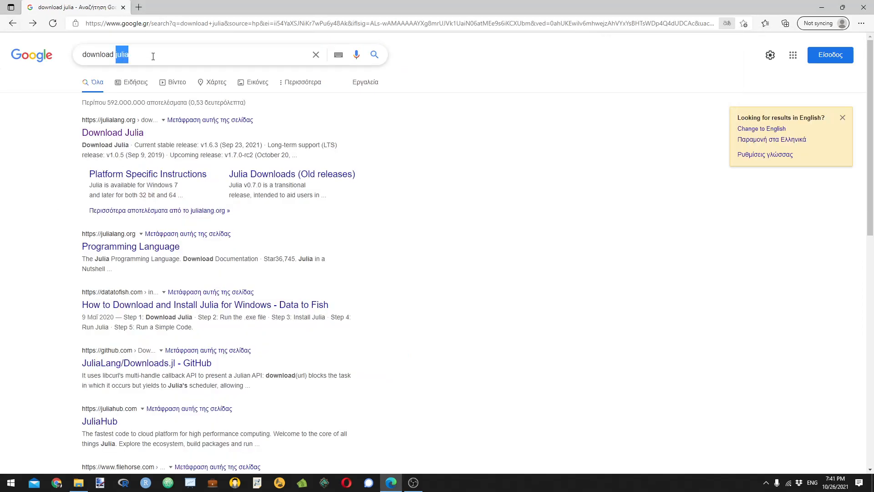
text(atom)
key(Return)
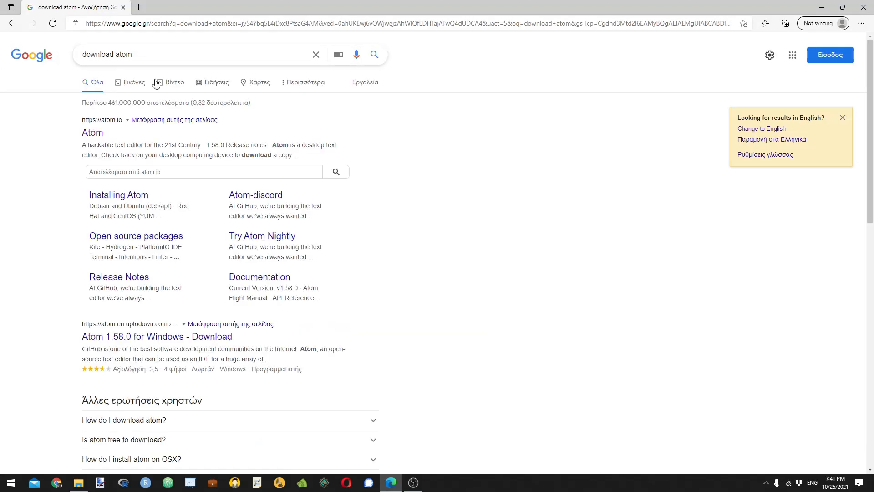
Start downloading the 64-bit Windows installer from the official Atom site, and cancel the transfer
click(93, 133)
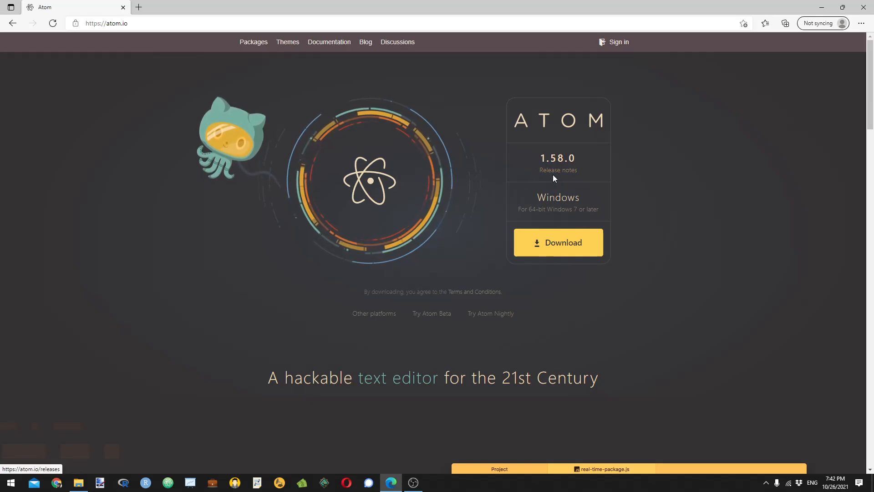
click(556, 245)
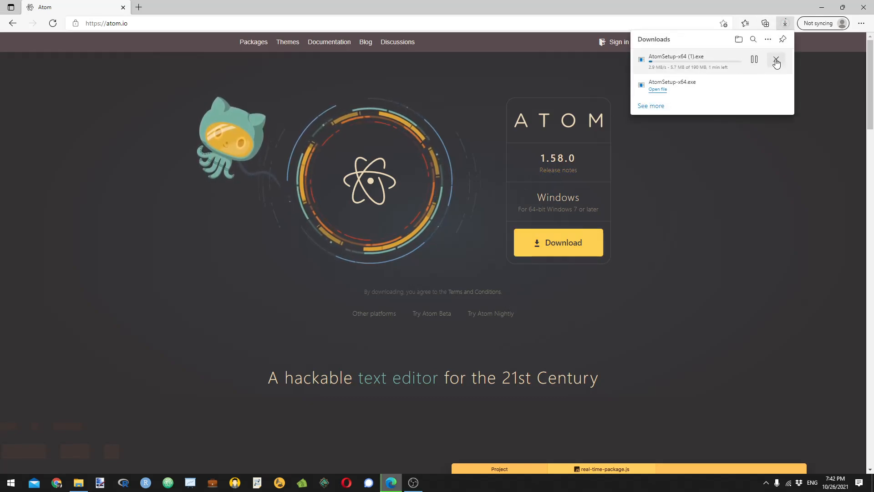
click(775, 60)
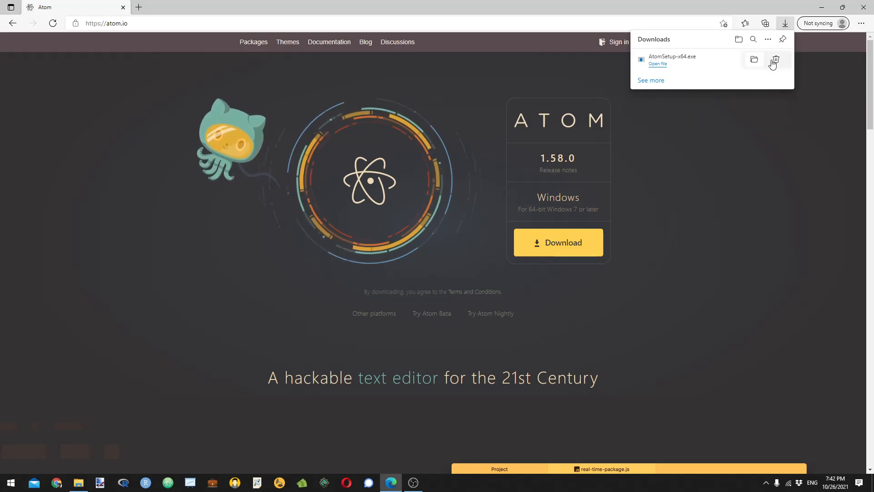
Run julia-1.6.3-win64 from the Downloads folder and install Julia in the default directory, with both shortcuts and Julia added to PATH
click(78, 481)
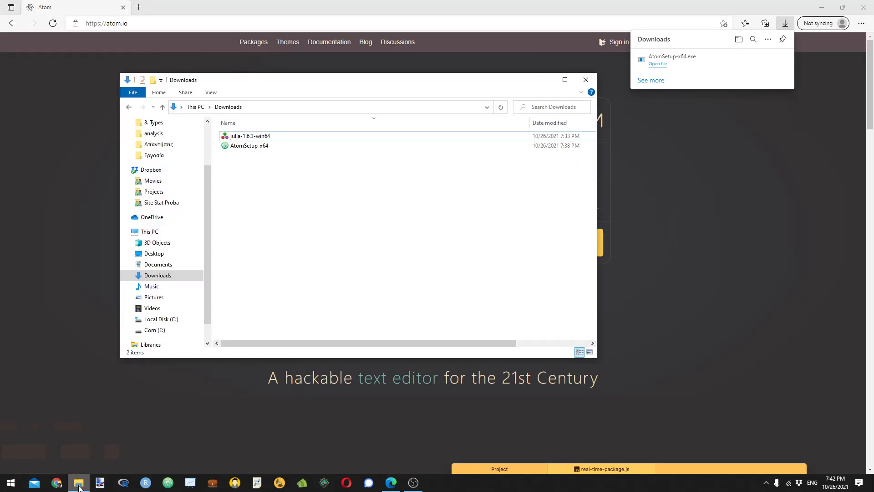
click(235, 138)
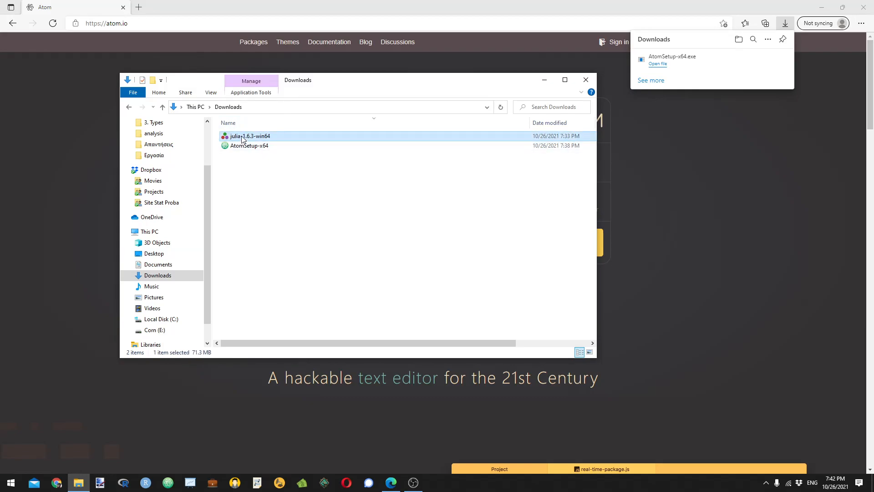
click(821, 8)
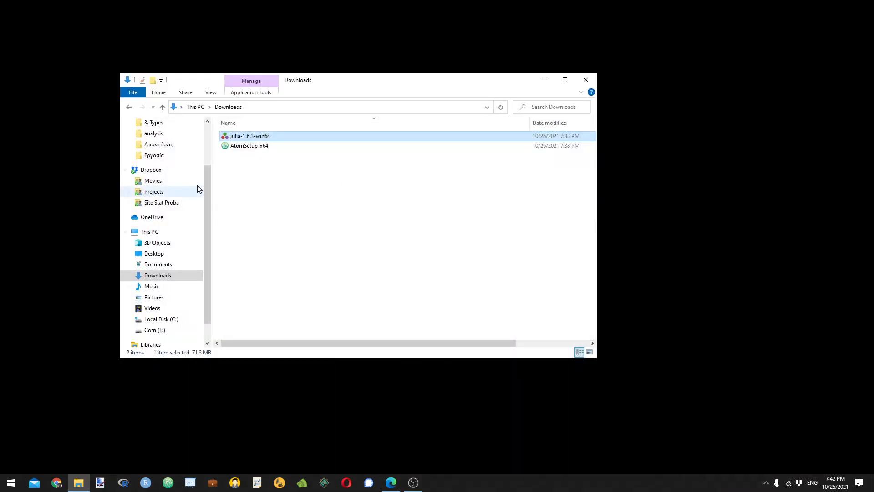
double_click(236, 137)
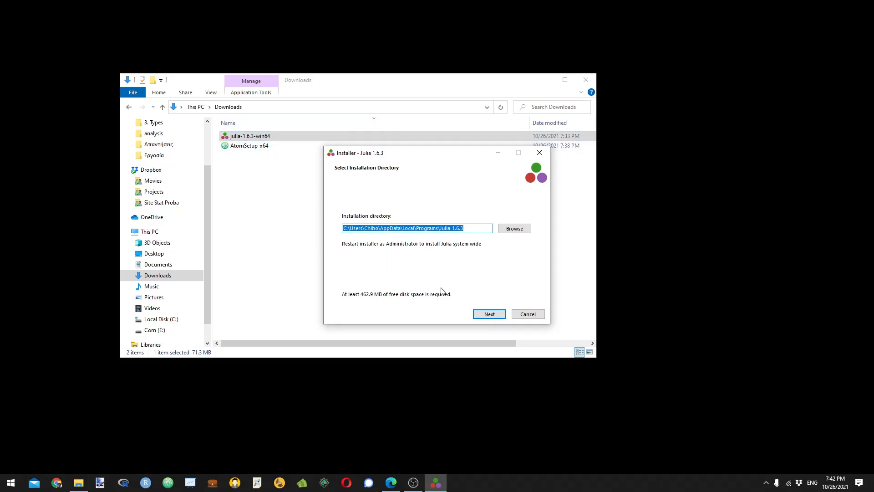
click(486, 314)
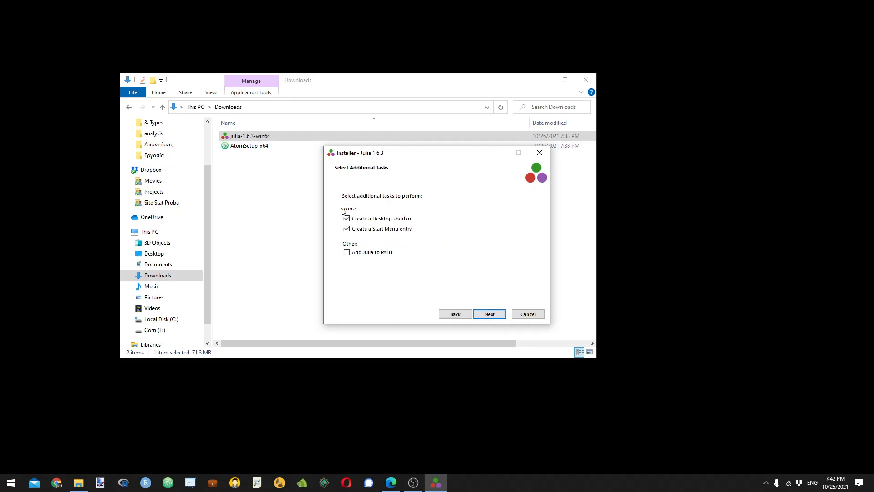
click(359, 253)
click(486, 315)
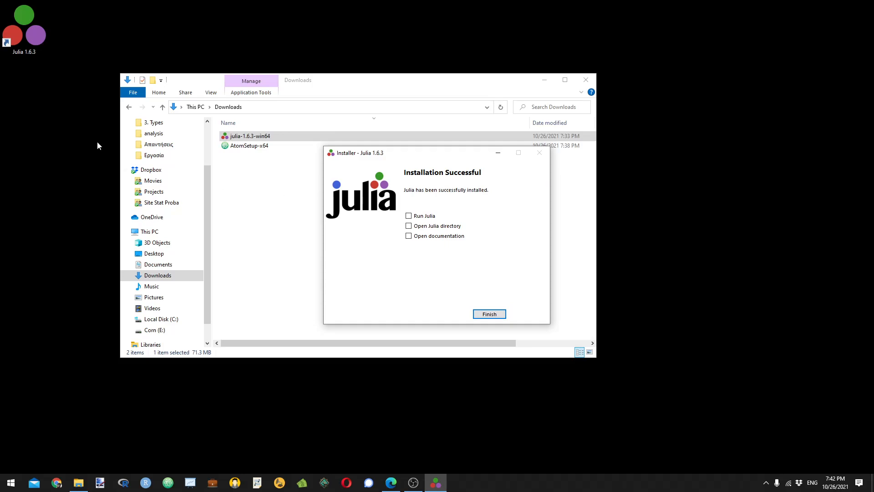
click(490, 315)
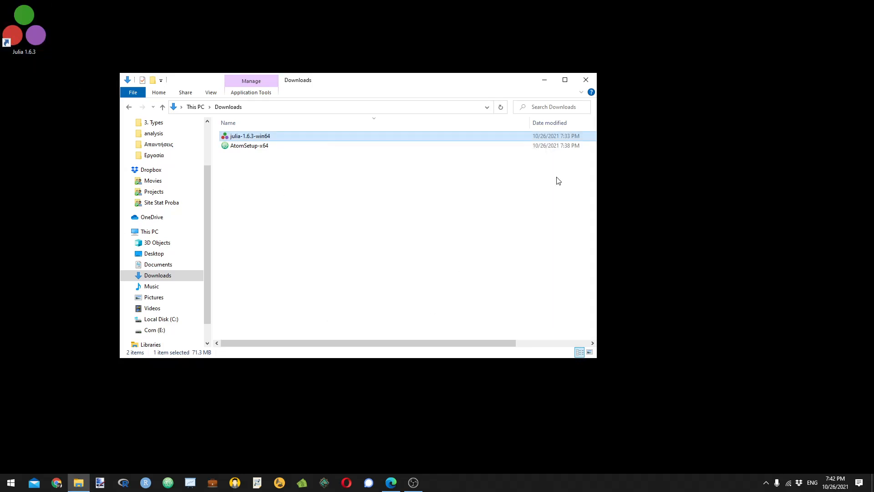
Launch Julia 1.6.3 from its desktop shortcut to check the installation, and close its console
click(544, 80)
double_click(34, 36)
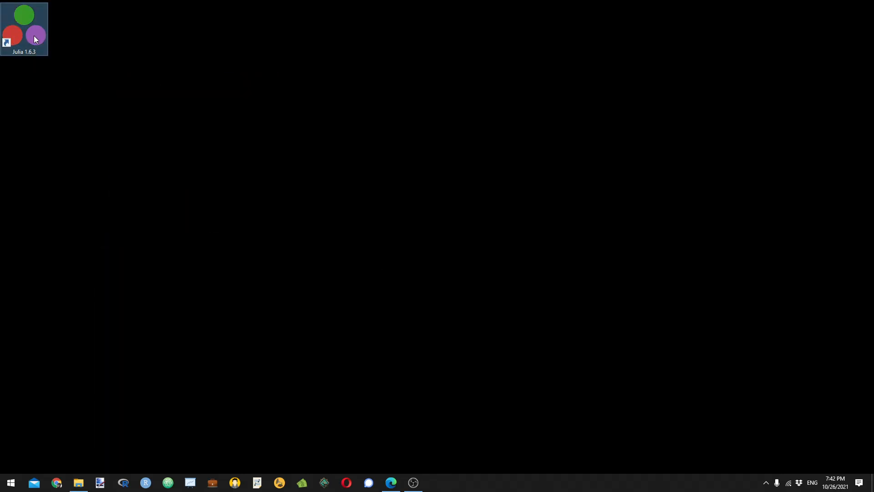
drag(202, 35, 378, 74)
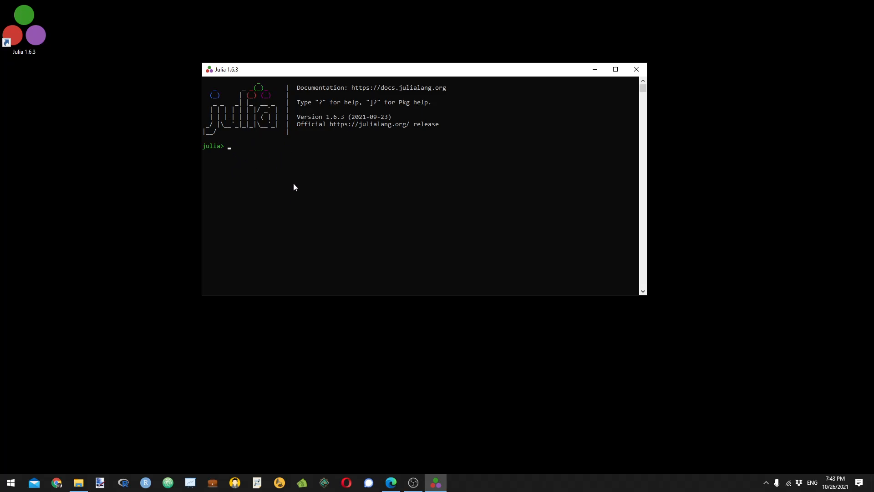
click(641, 70)
click(79, 482)
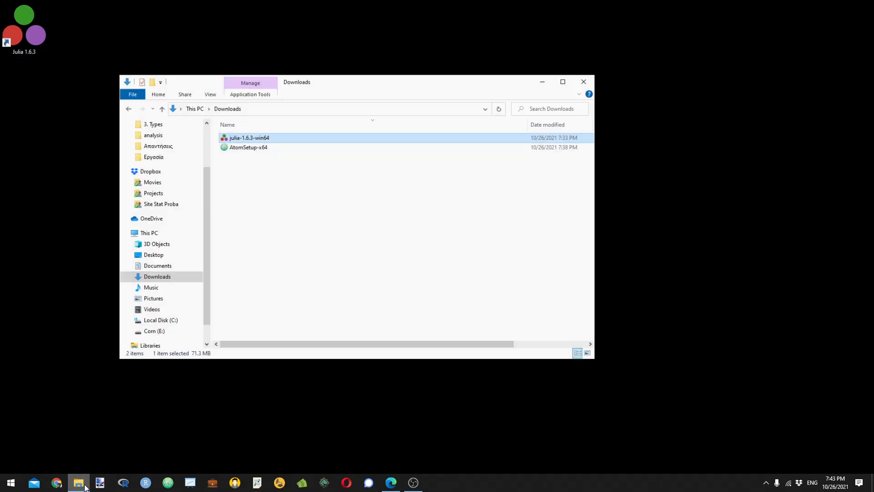
click(263, 187)
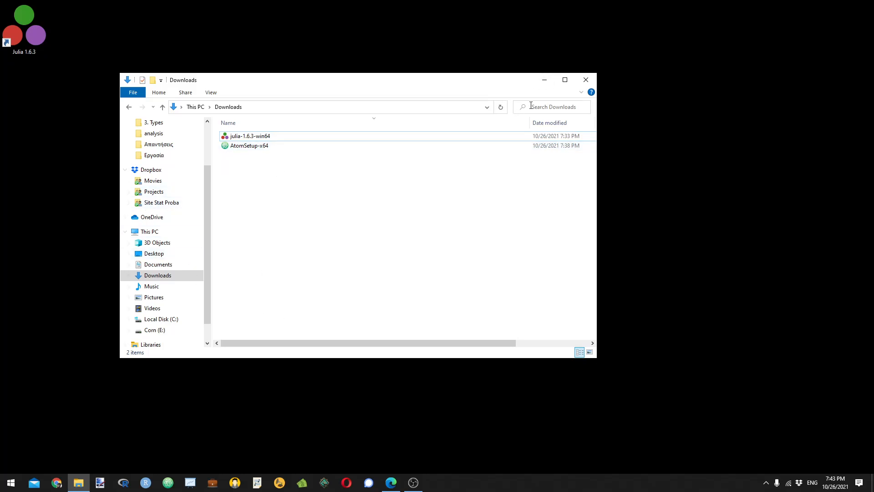
click(545, 80)
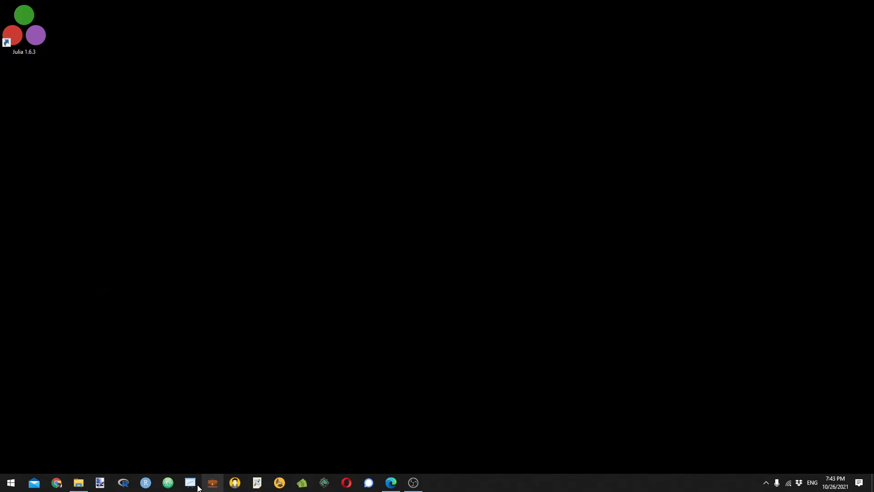
Switch to Atom and filter the installed packages in its settings by "uber-juno"
click(168, 484)
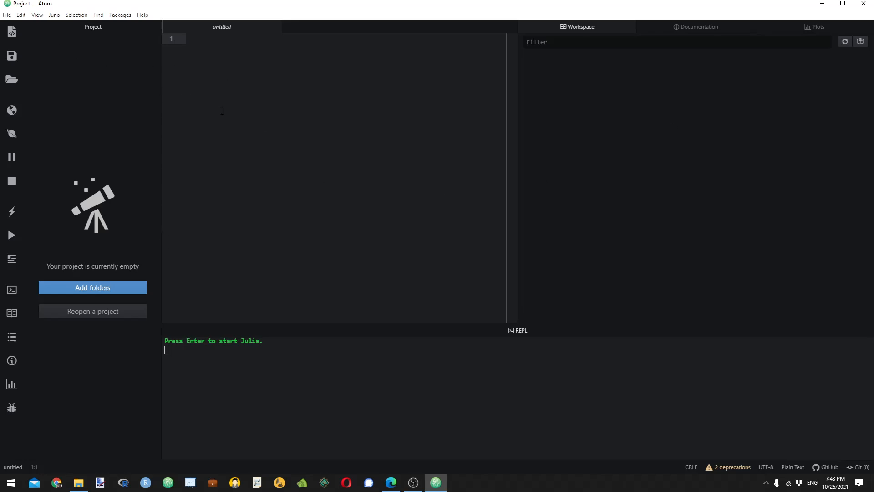
click(7, 15)
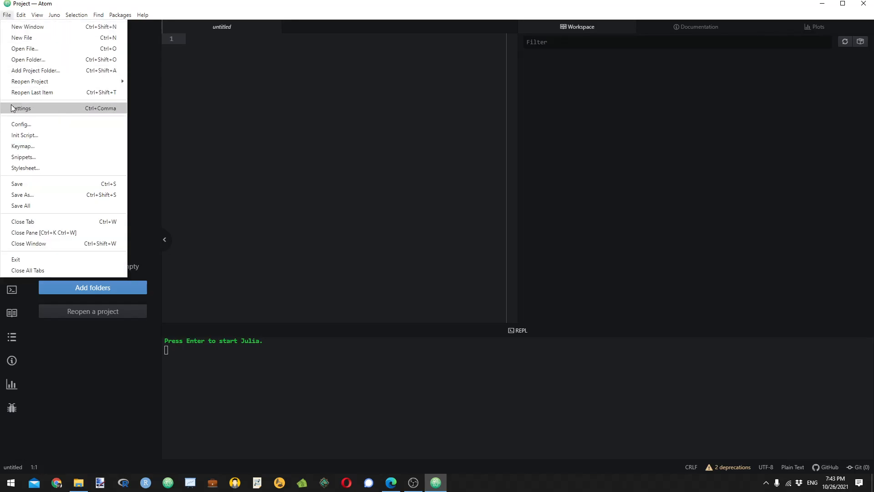
click(84, 109)
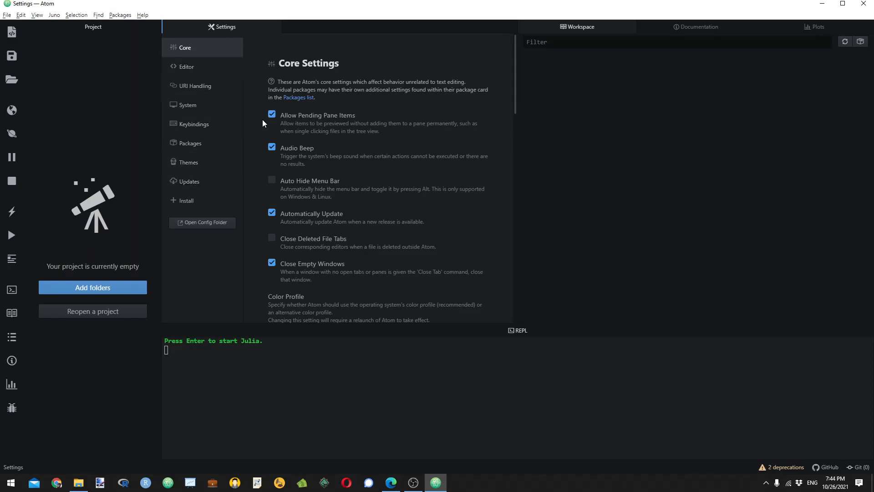
click(188, 144)
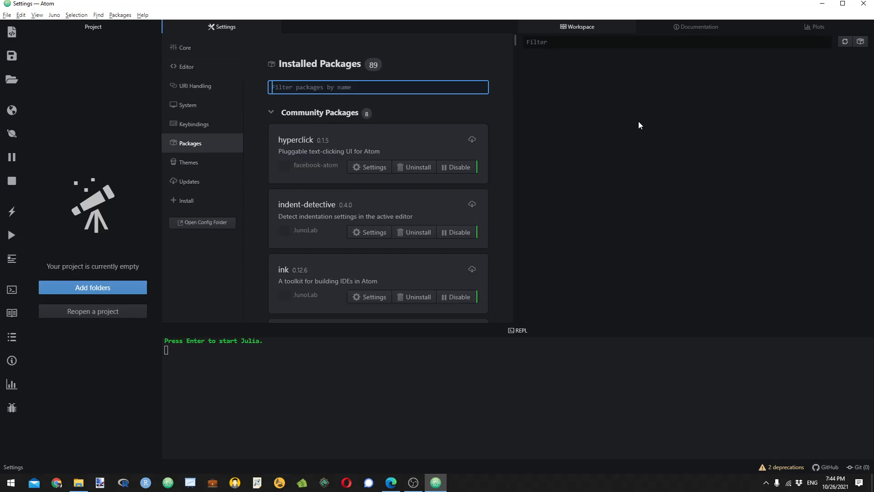
text(uber-juno)
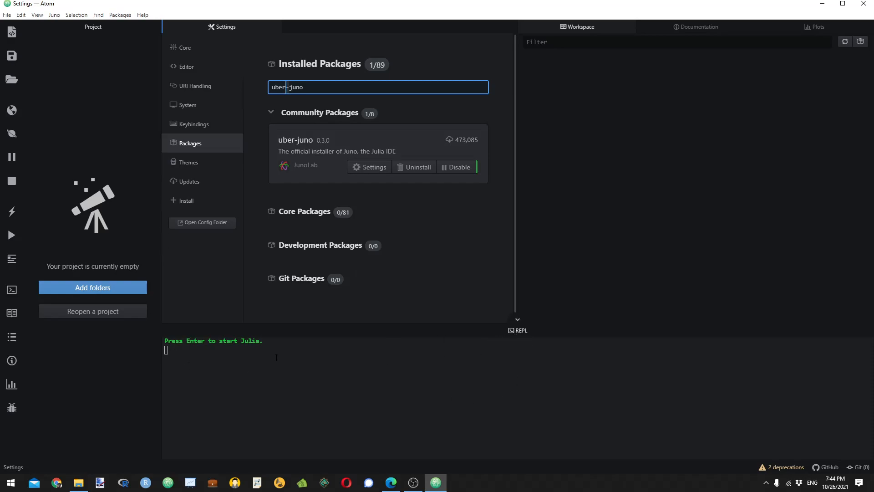
Close the Settings page and try to start a Julia session in the REPL
click(220, 360)
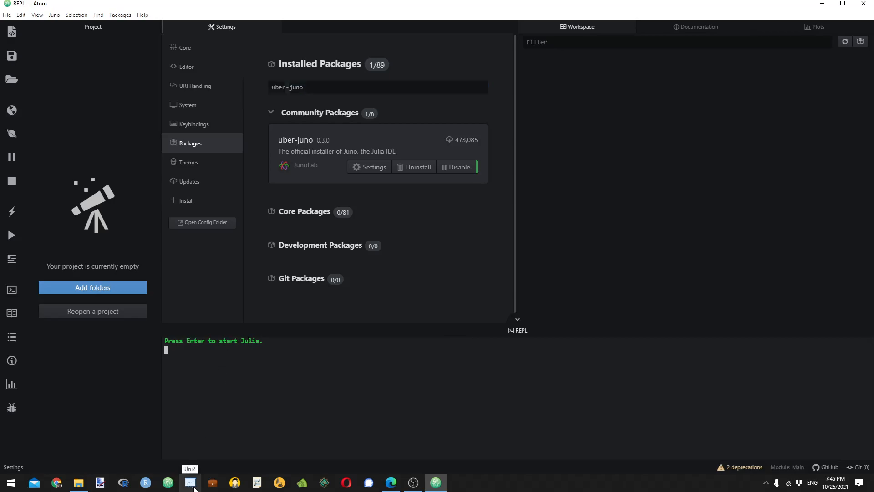
click(274, 27)
click(272, 362)
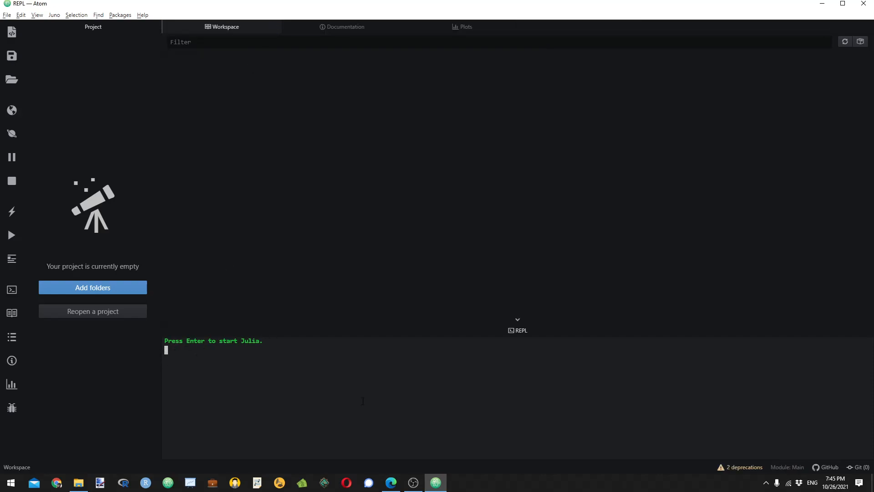
key(Return)
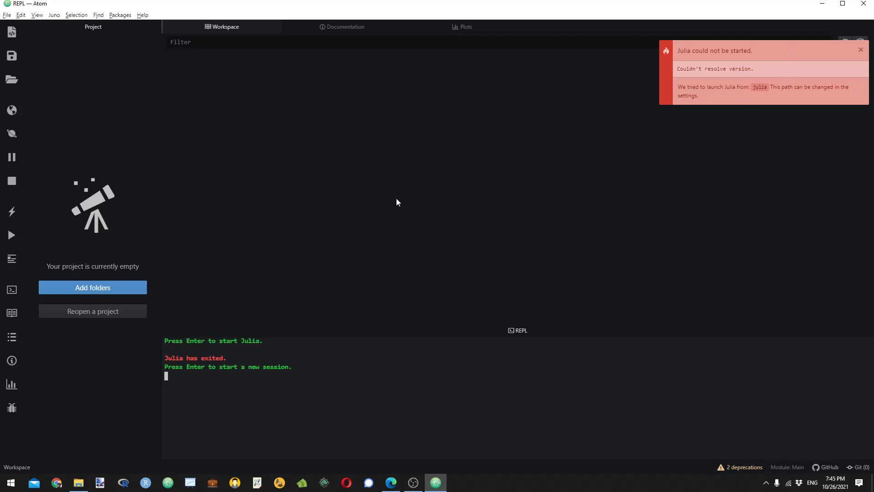
Filter the installed packages by "julia client" and open the julia-client package settings at the Julia Path option
click(7, 17)
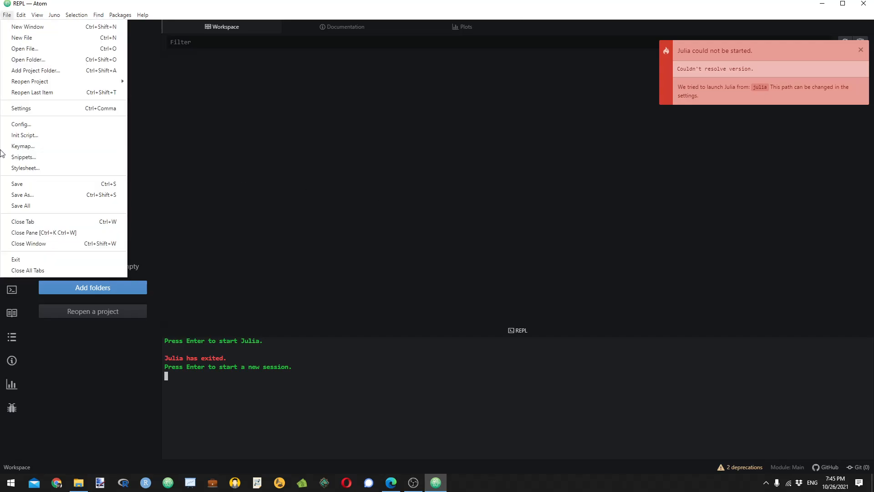
click(16, 110)
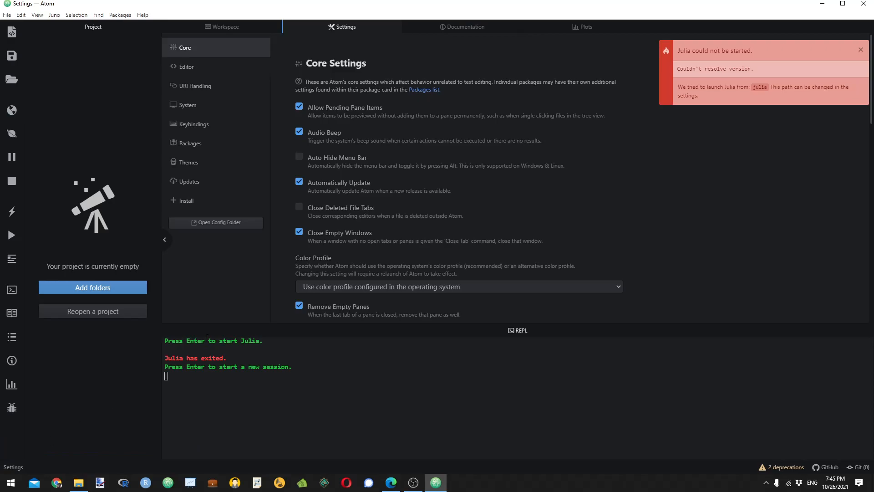
click(187, 145)
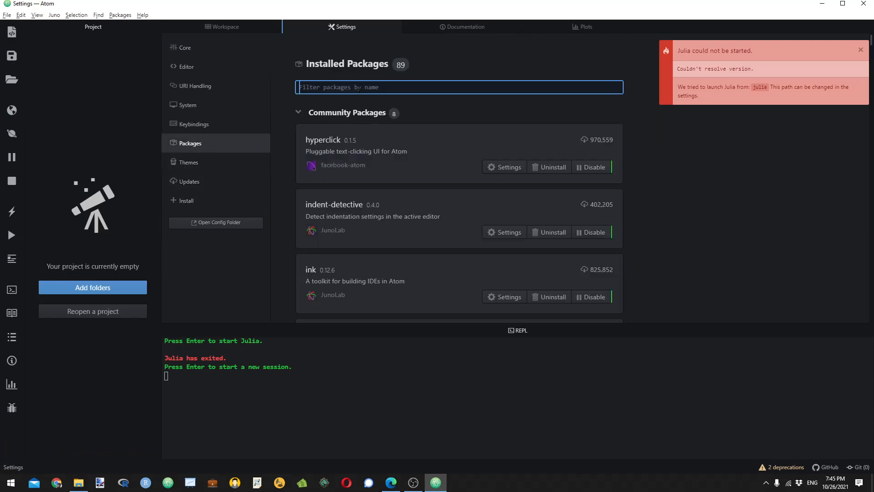
text(juli)
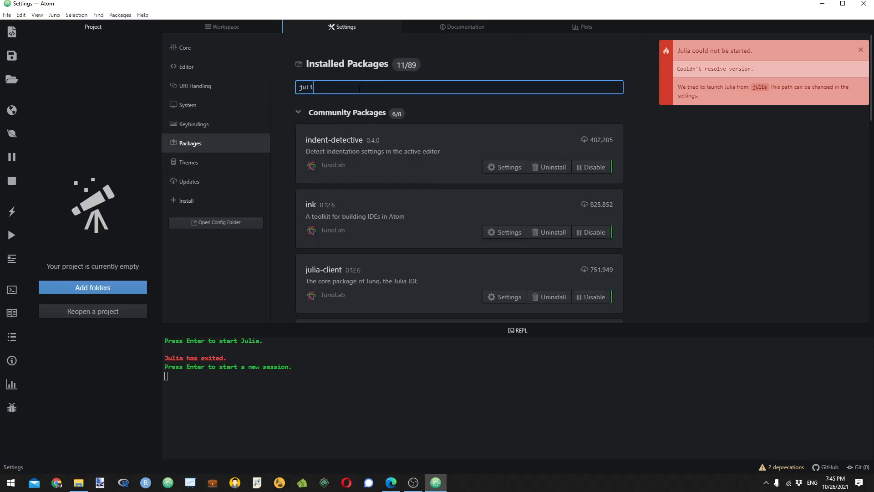
text(a client)
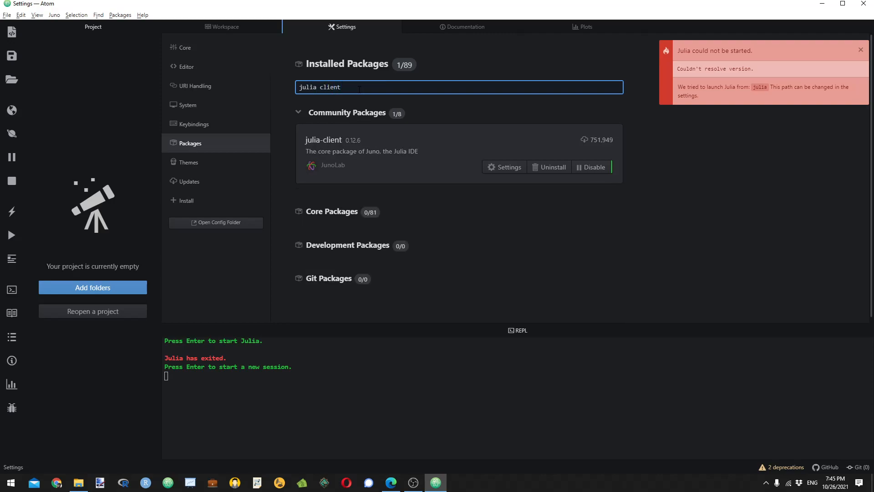
click(504, 167)
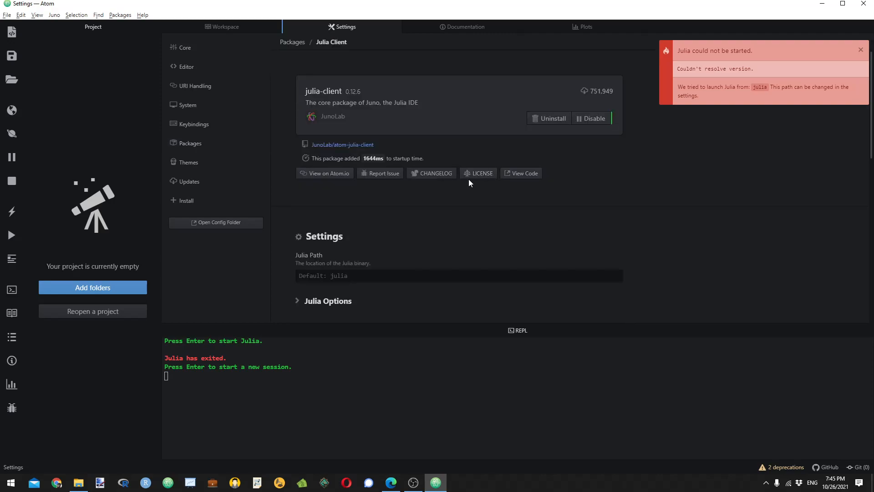
scroll(333, 208, down, 2)
click(323, 184)
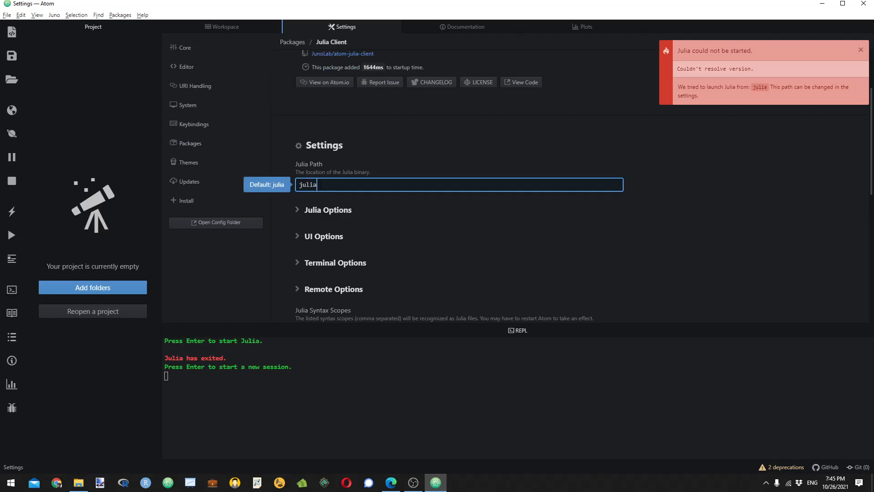
Switch to File Explorer, copy the installation directory from the julia-1.6.3-win64 installer, and exit the installer without installing
click(79, 484)
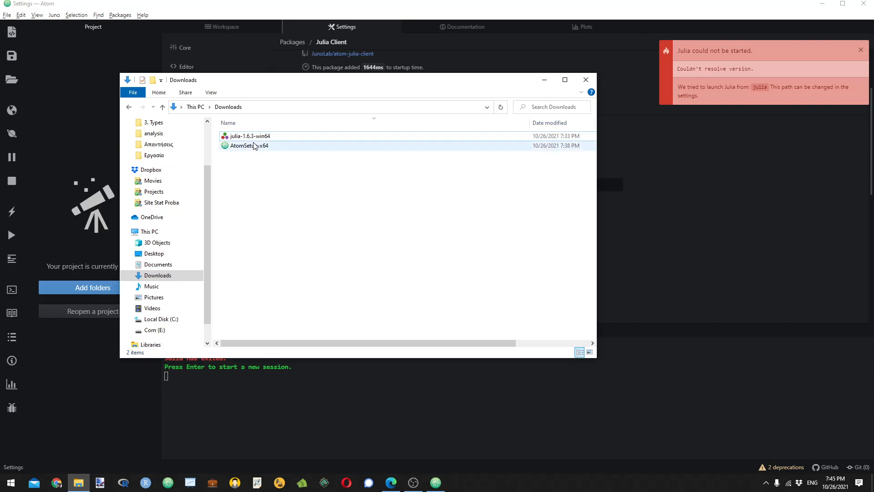
double_click(237, 136)
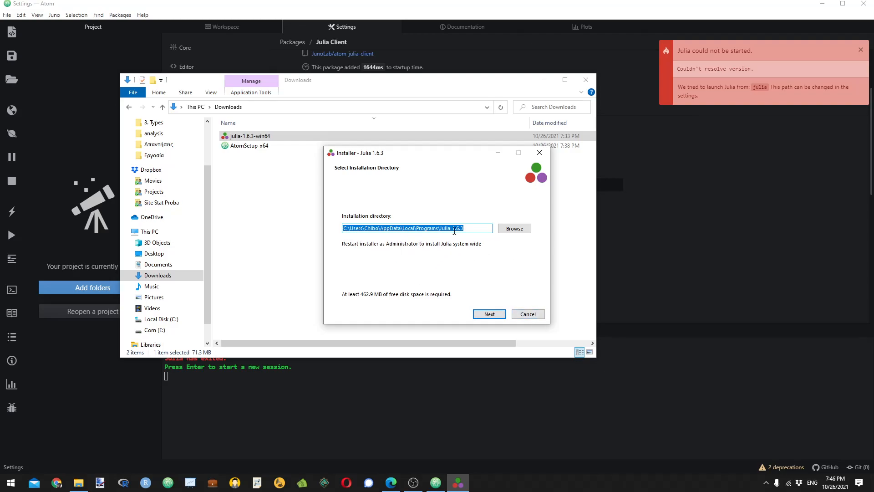
right_click(435, 230)
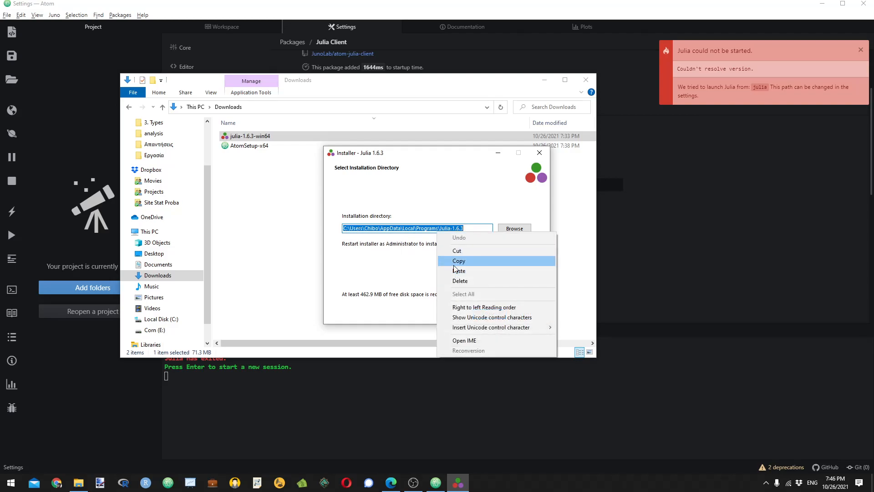
click(523, 263)
click(527, 314)
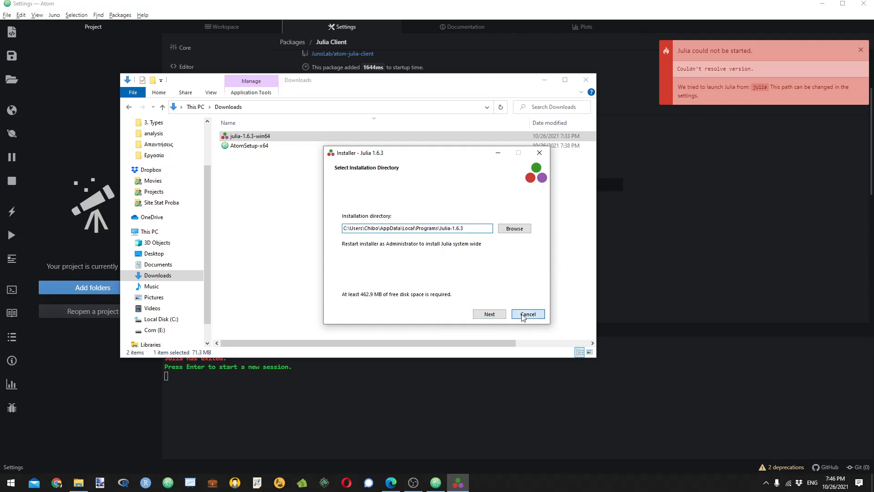
click(432, 276)
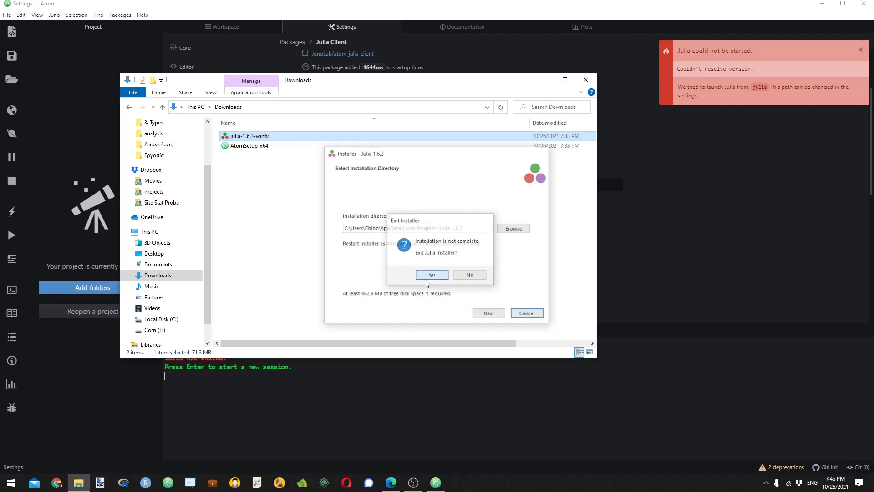
click(546, 80)
Back in Atom, set the Julia Path to the copied directory followed by \bin\julia.exe, and start a new Julia session in the REPL
click(360, 192)
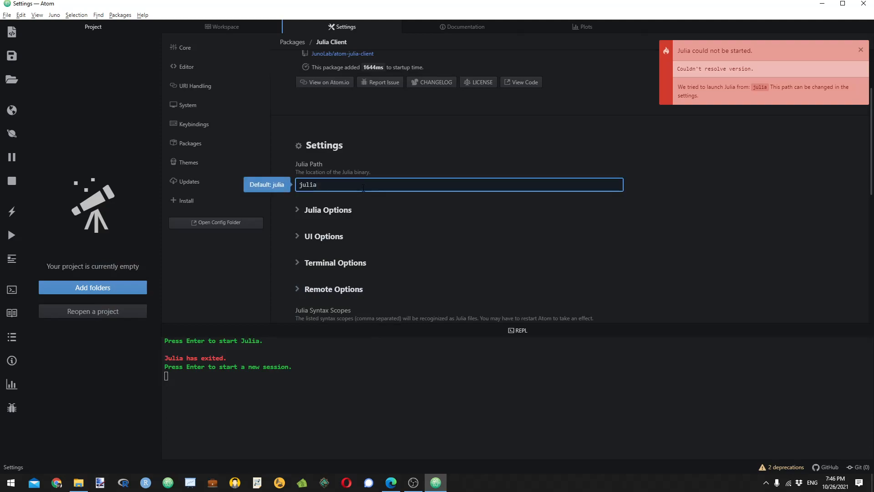
key(ctrl+v)
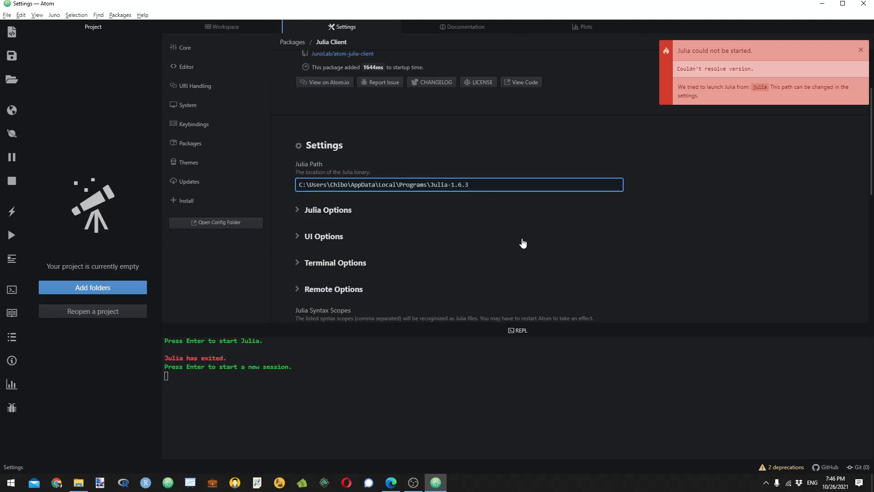
text(\bin\julia.exe)
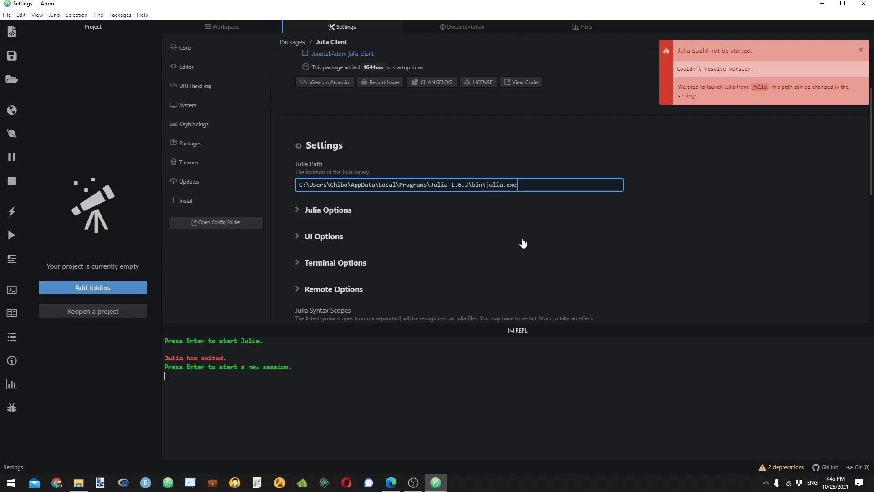
click(360, 196)
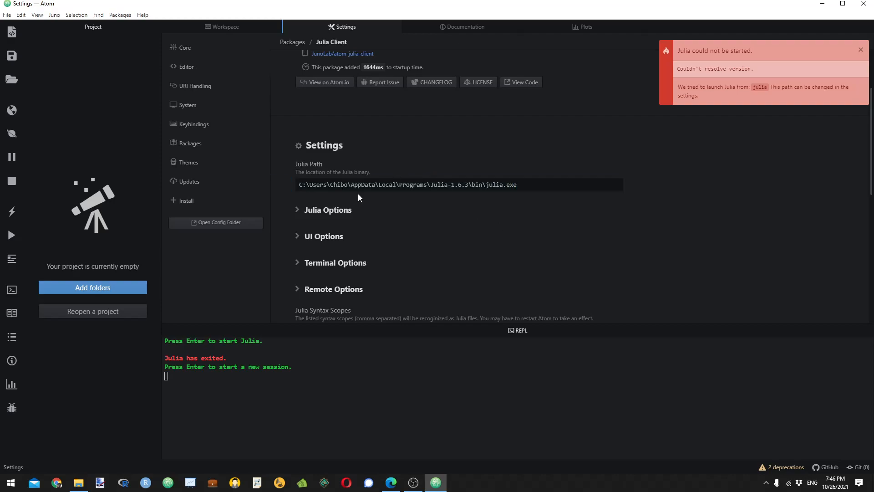
click(238, 391)
key(Return)
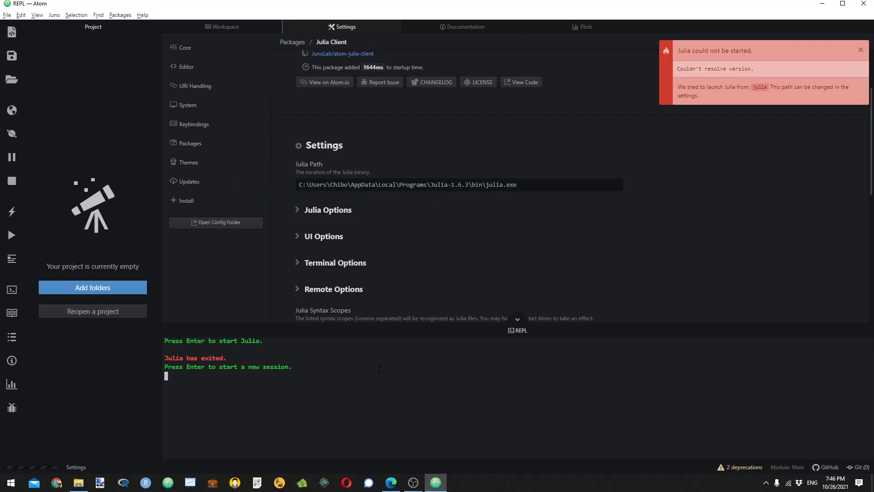